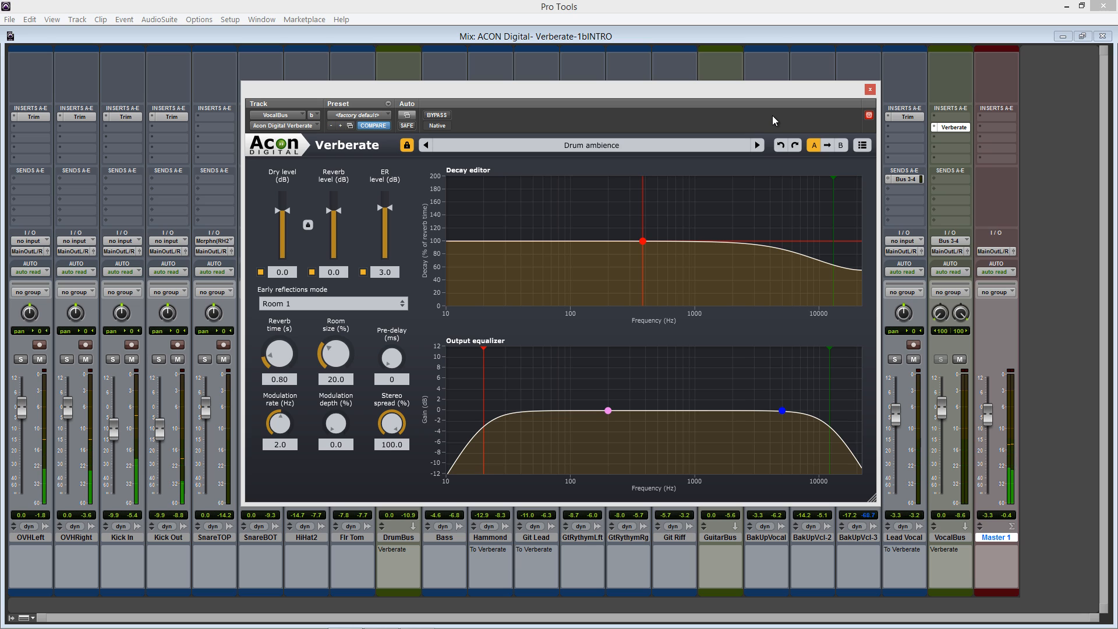
Compare the VocalBus reverb with and without bypass, and audition the presets following Drum ambience one by one
click(447, 116)
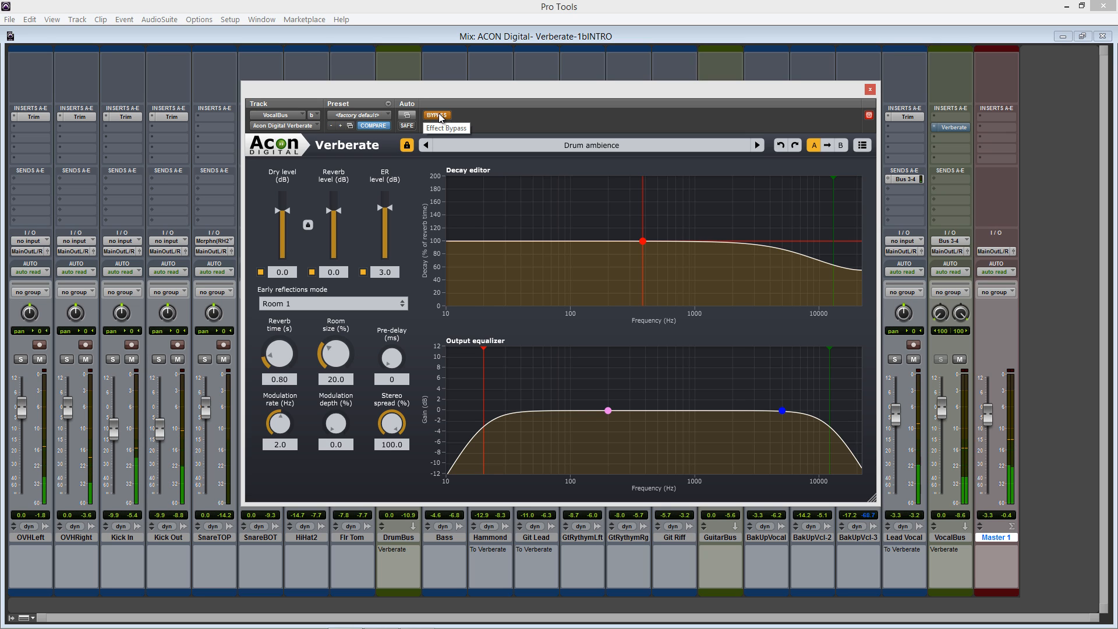
click(438, 115)
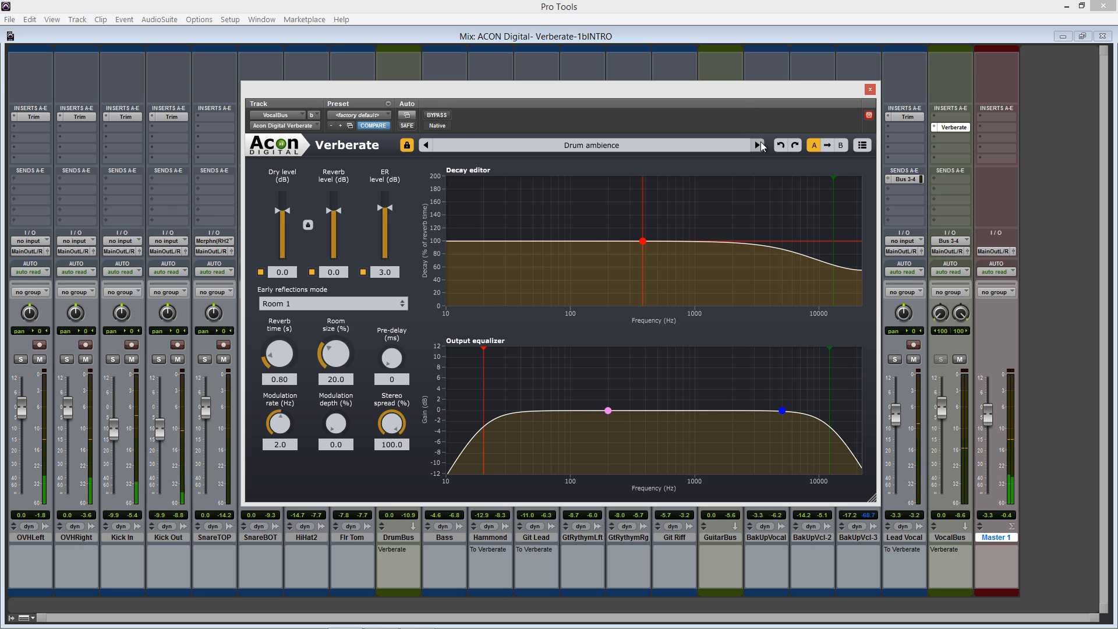
click(759, 146)
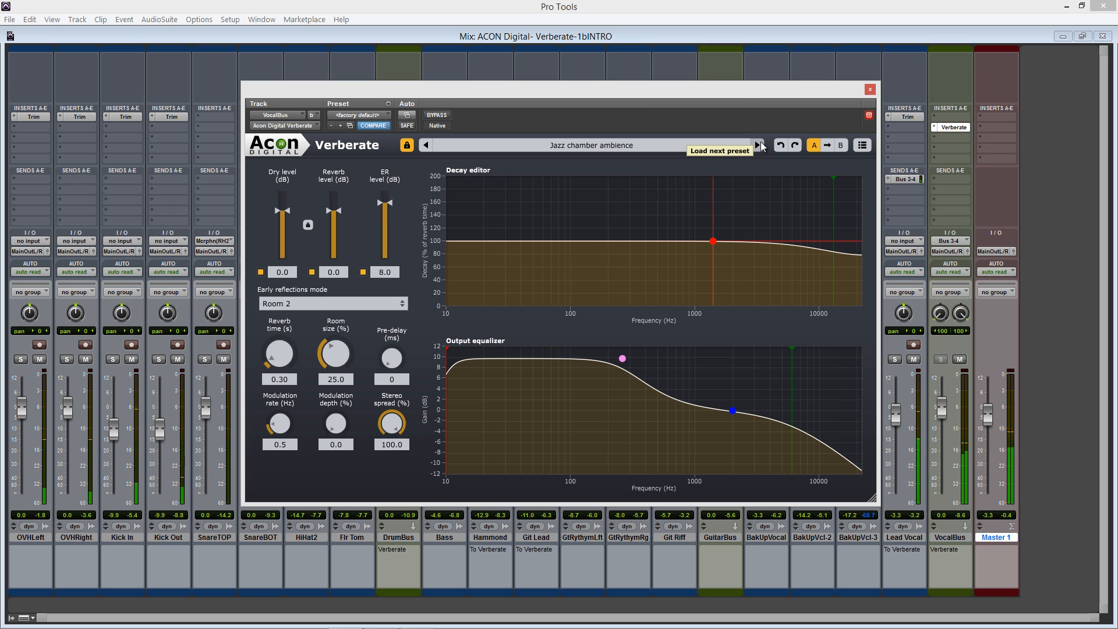
click(759, 145)
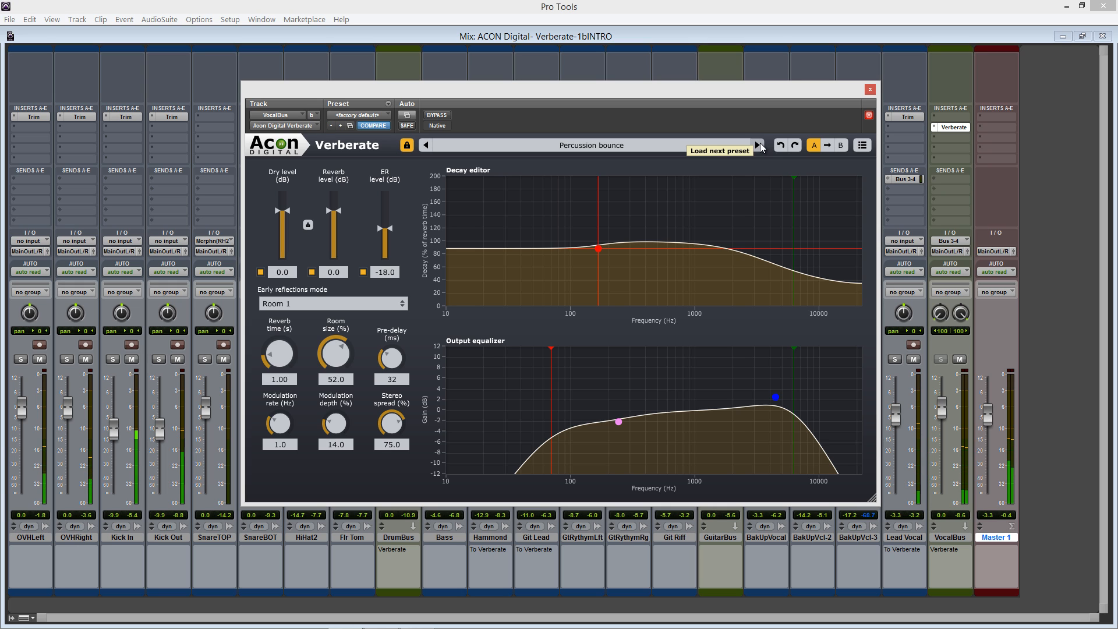
click(759, 146)
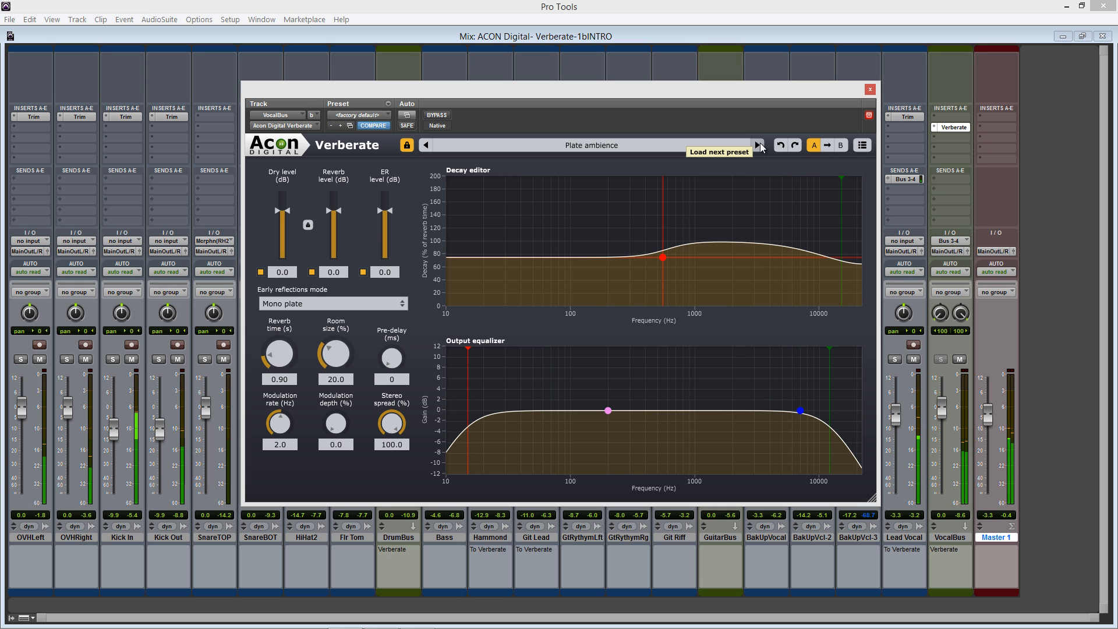
click(758, 145)
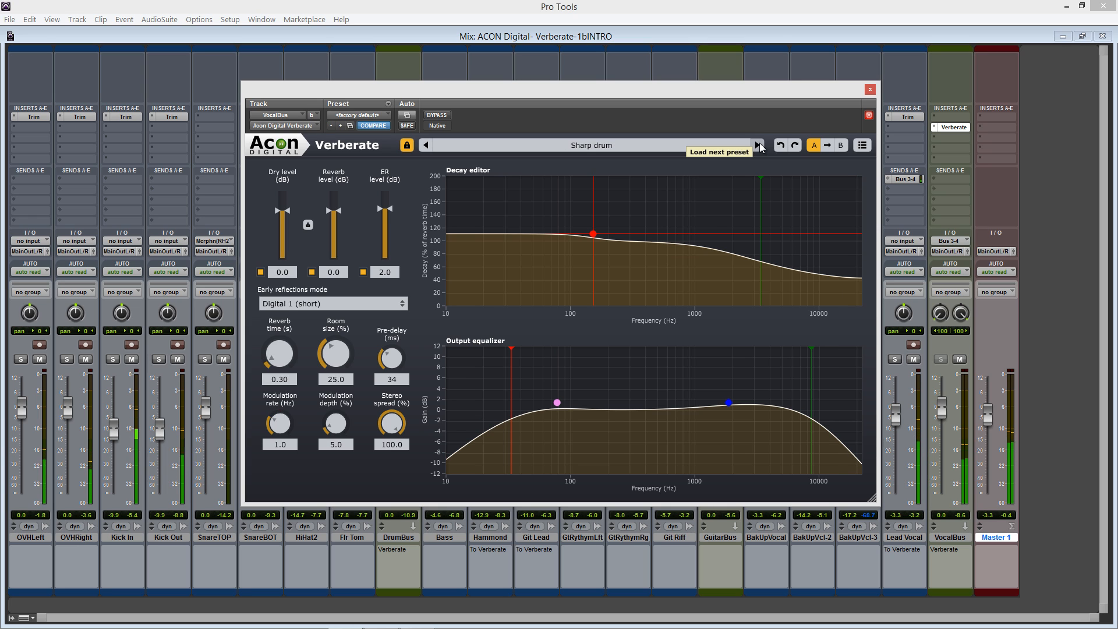
click(759, 145)
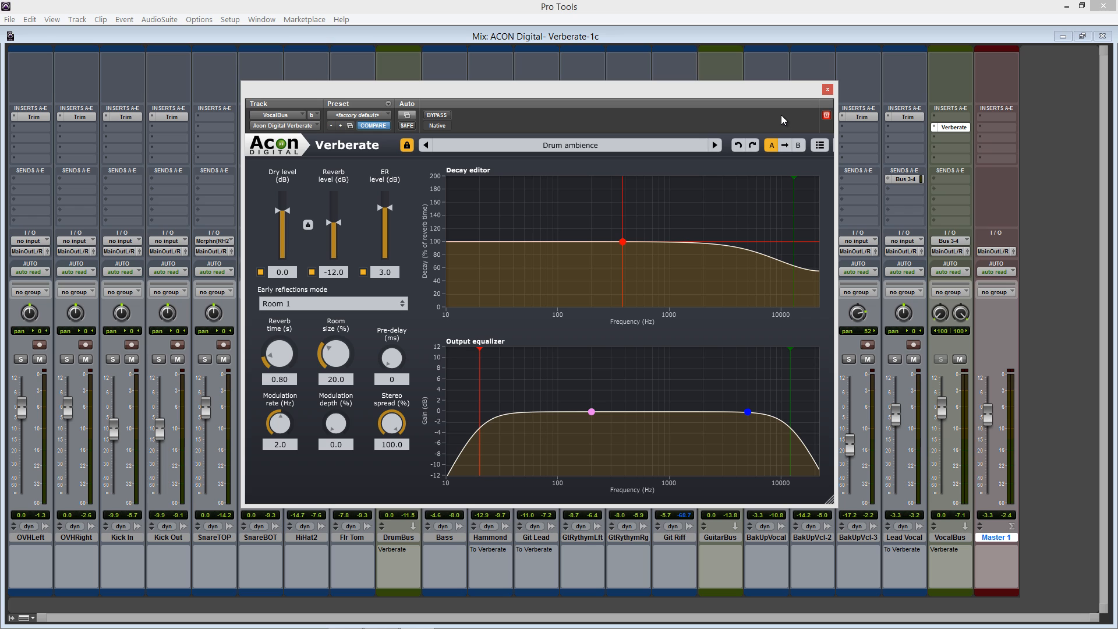
Switch off the lock that shields the dry and reverb levels from presets, and switch it back on
click(525, 149)
click(524, 149)
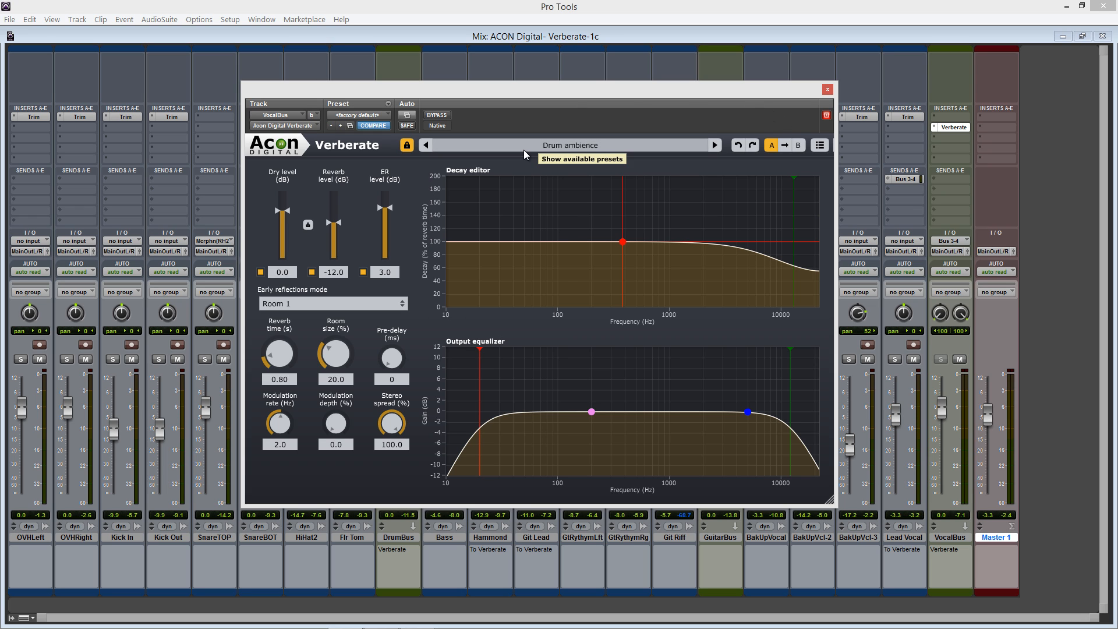
click(407, 146)
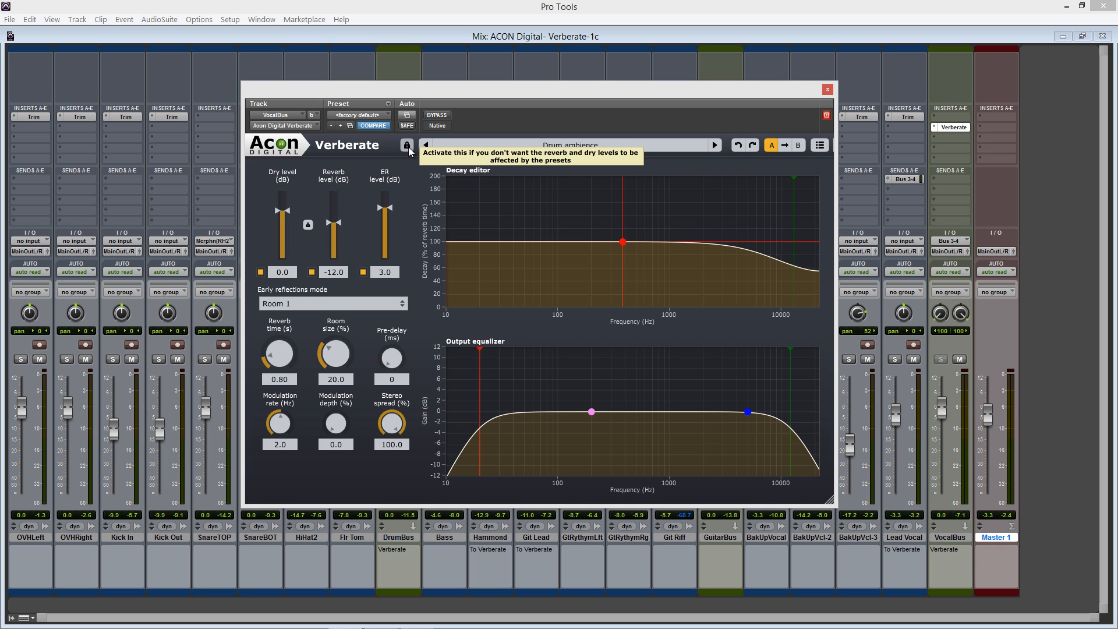
click(407, 146)
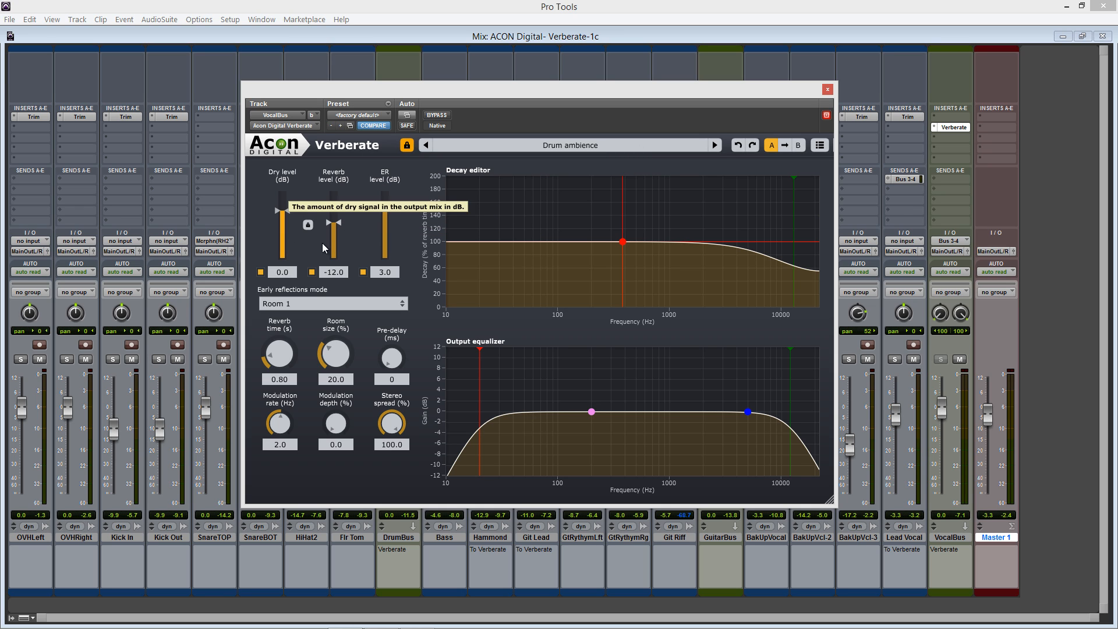
click(407, 145)
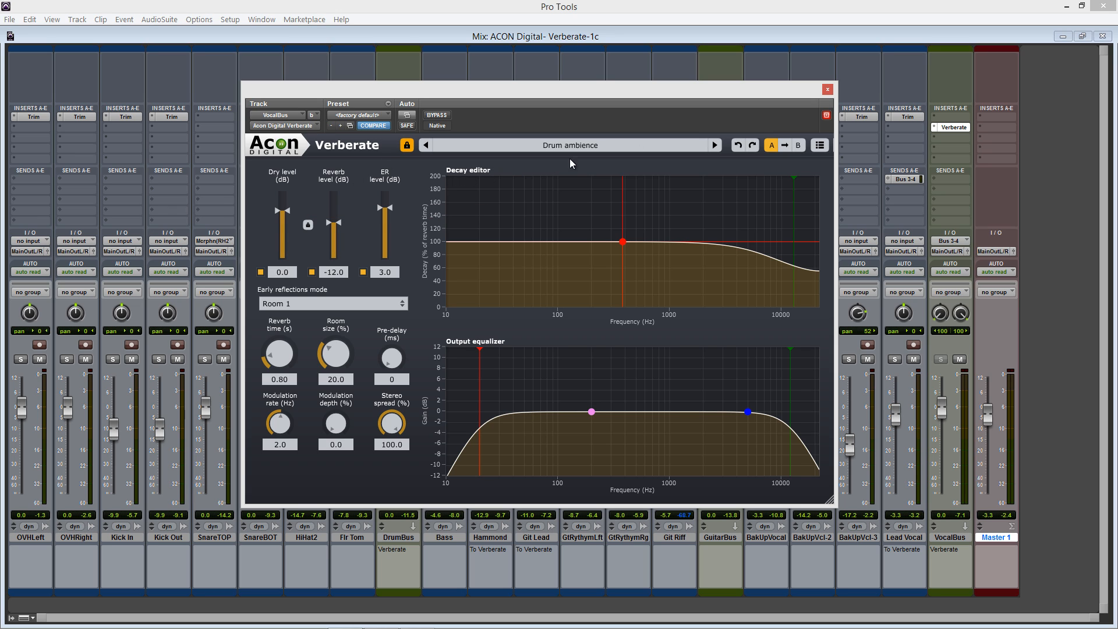
Advance through the presets to Plate ambience and look through the factory preset categories
click(716, 145)
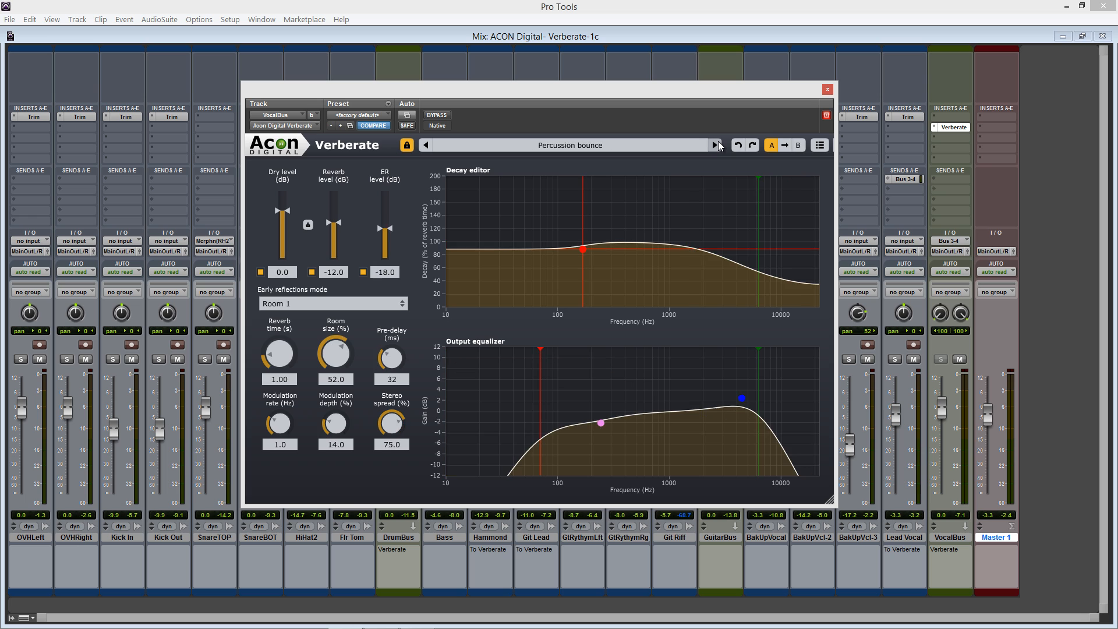
click(716, 145)
click(481, 145)
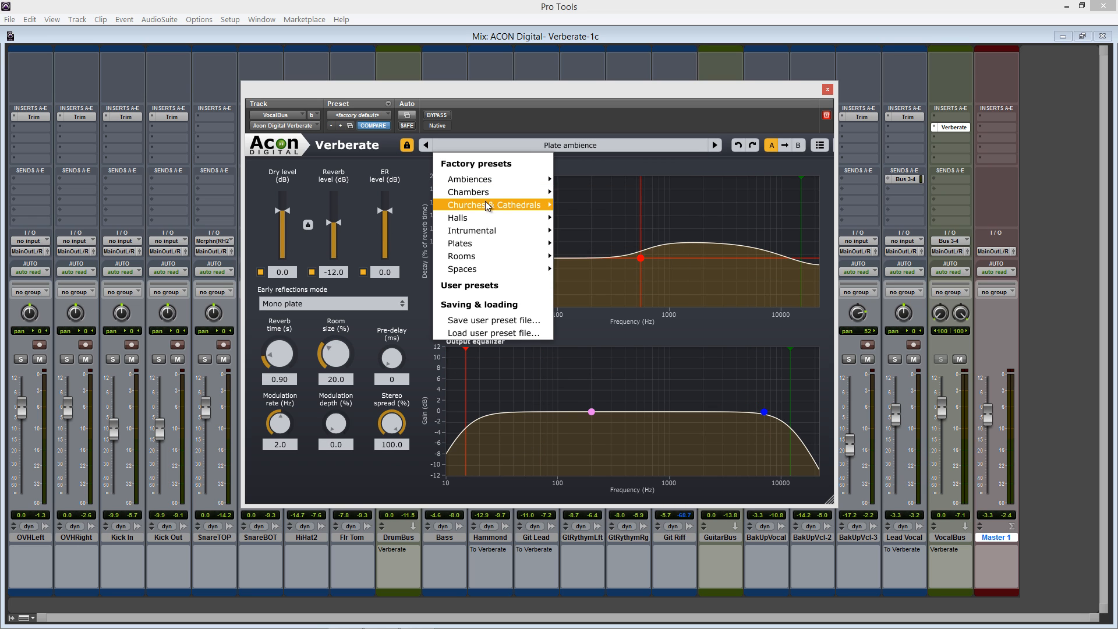
mouse_move(485, 201)
click(481, 123)
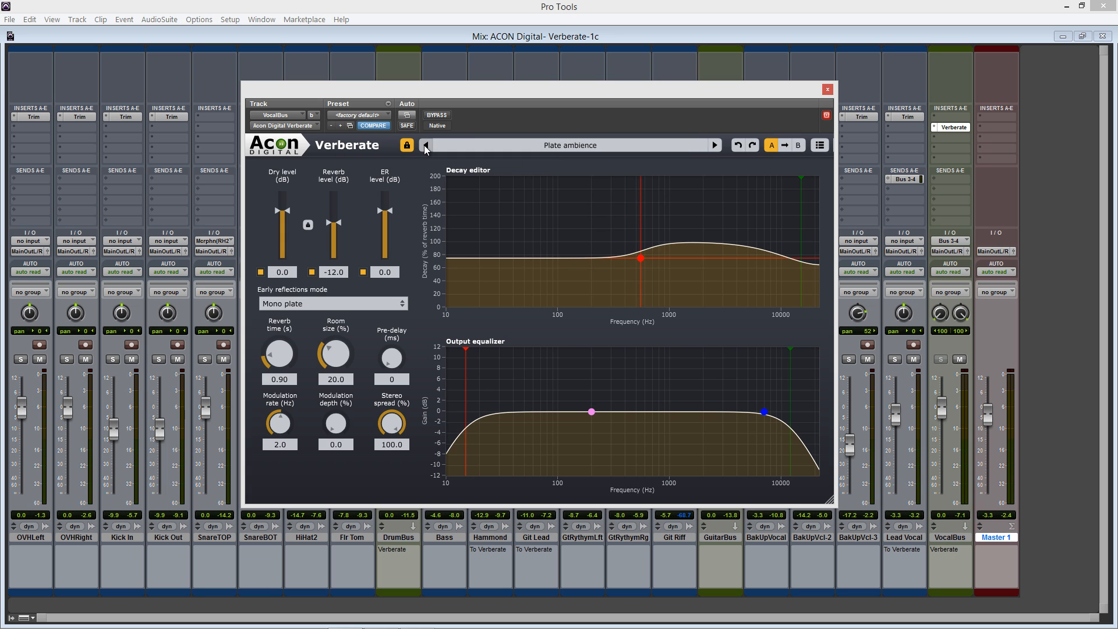
Go back through the presets to Drum ambience
click(425, 145)
click(425, 146)
click(425, 145)
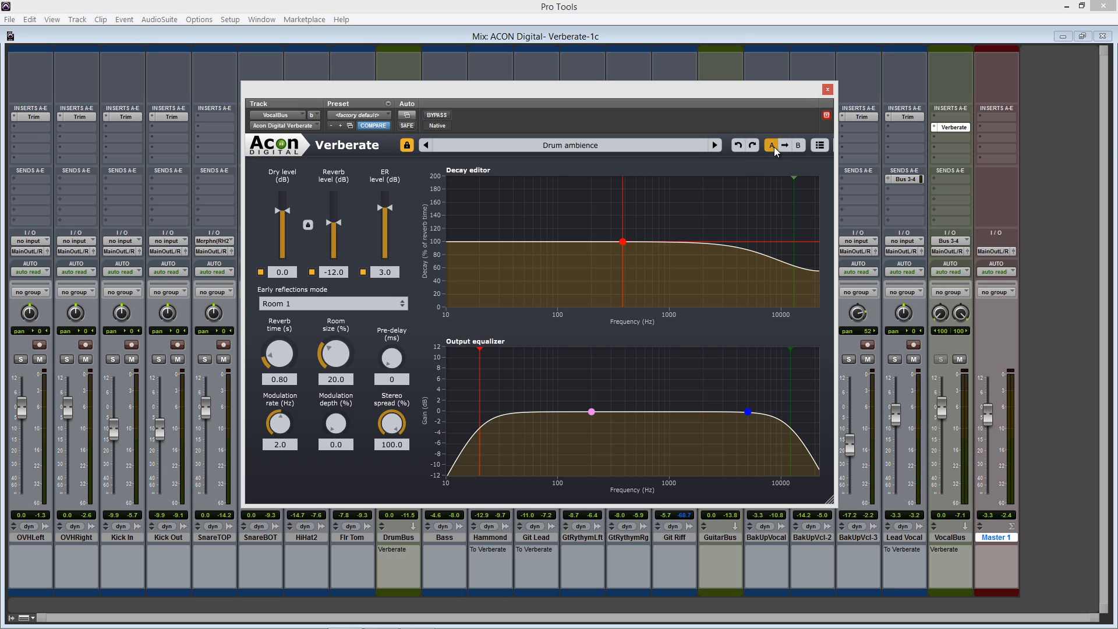
View the Verberate help documentation and close it
click(819, 146)
click(835, 161)
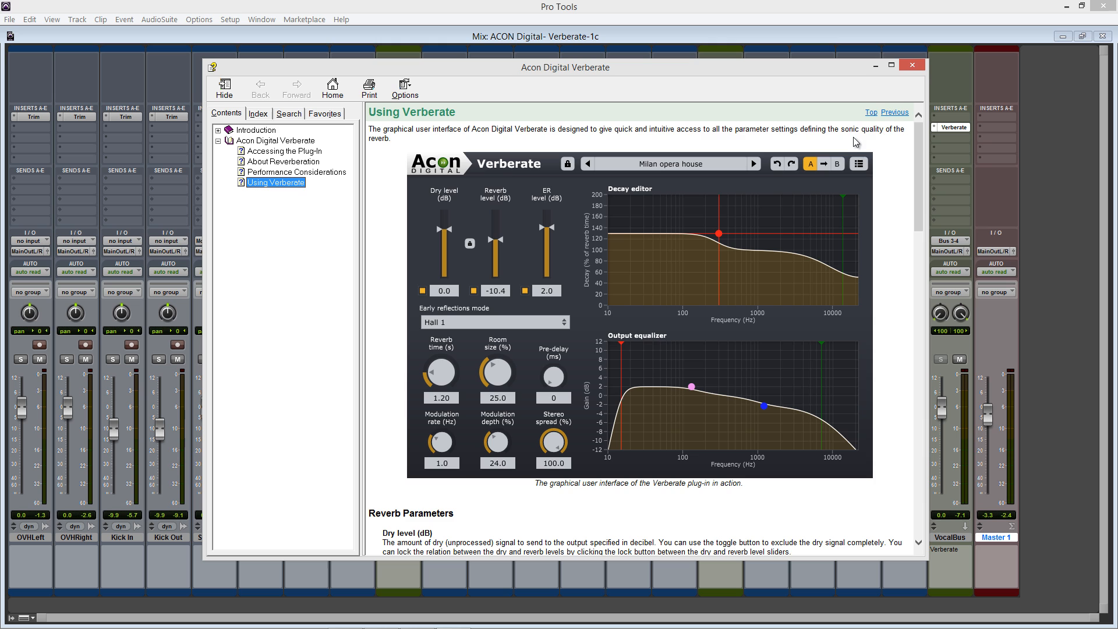
click(912, 64)
Change the plug-in's theme to Brushed steel
click(819, 147)
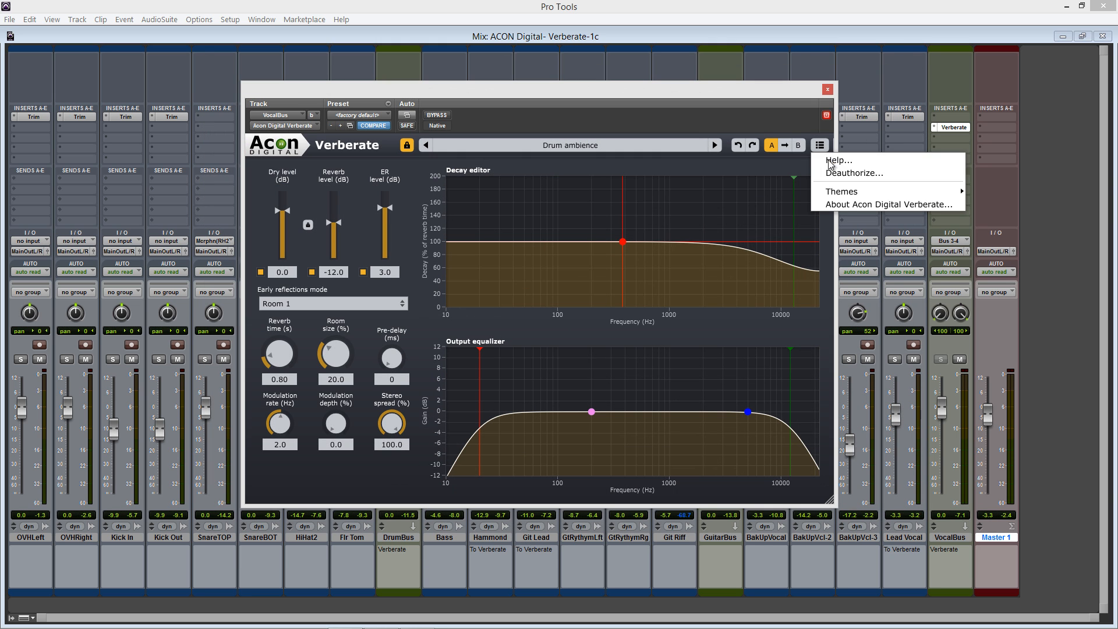
mouse_move(844, 192)
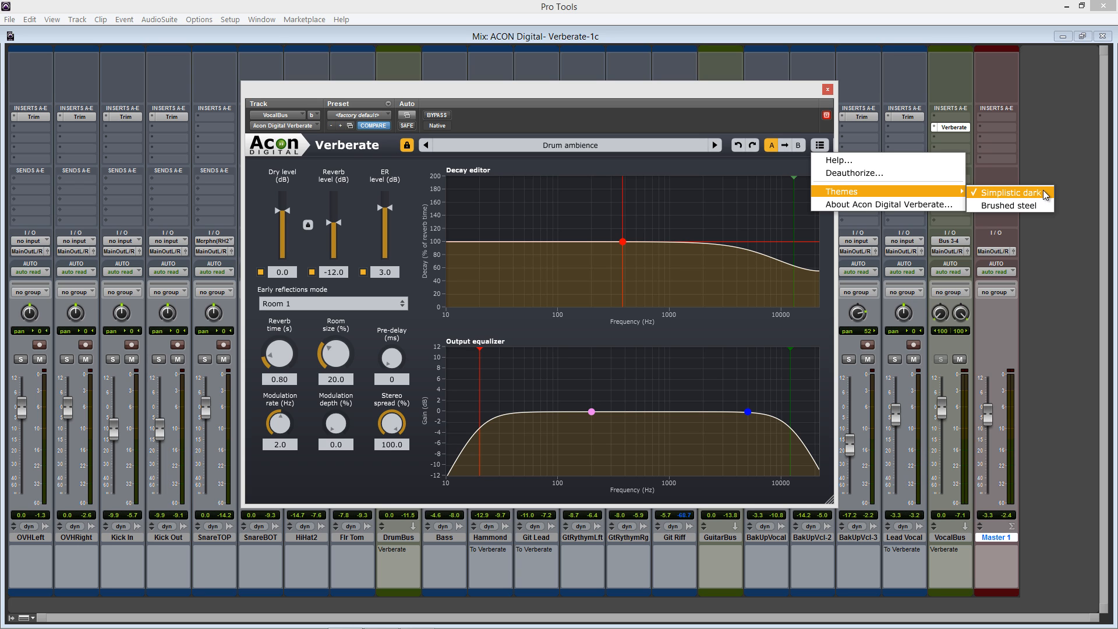
click(1047, 206)
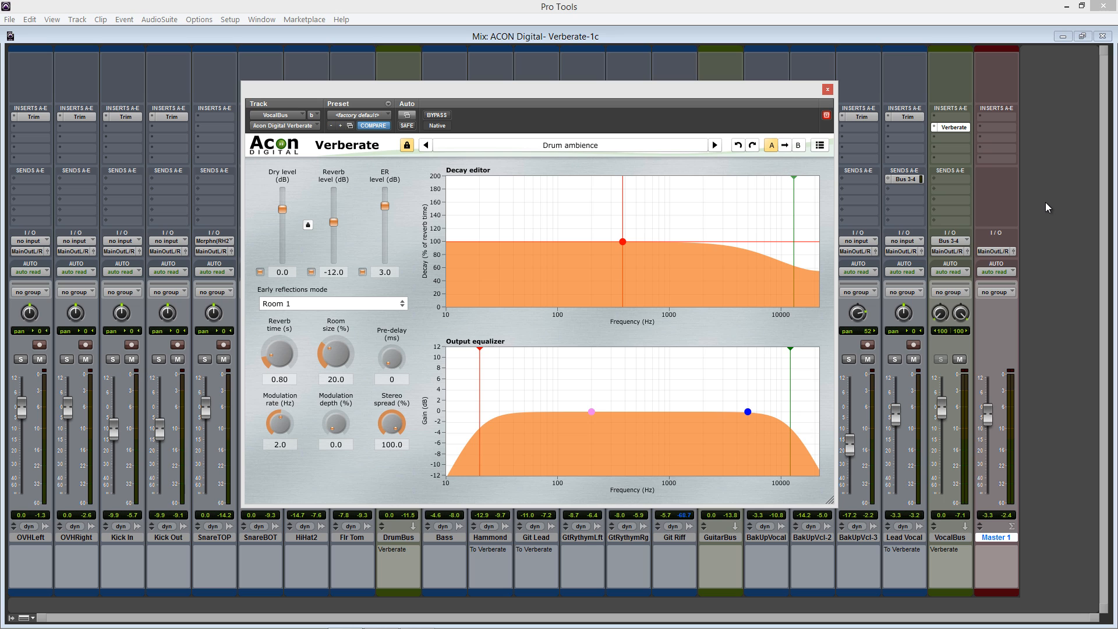
Return the plug-in's theme to Simplistic dark and try out resizing the plug-in window
click(821, 146)
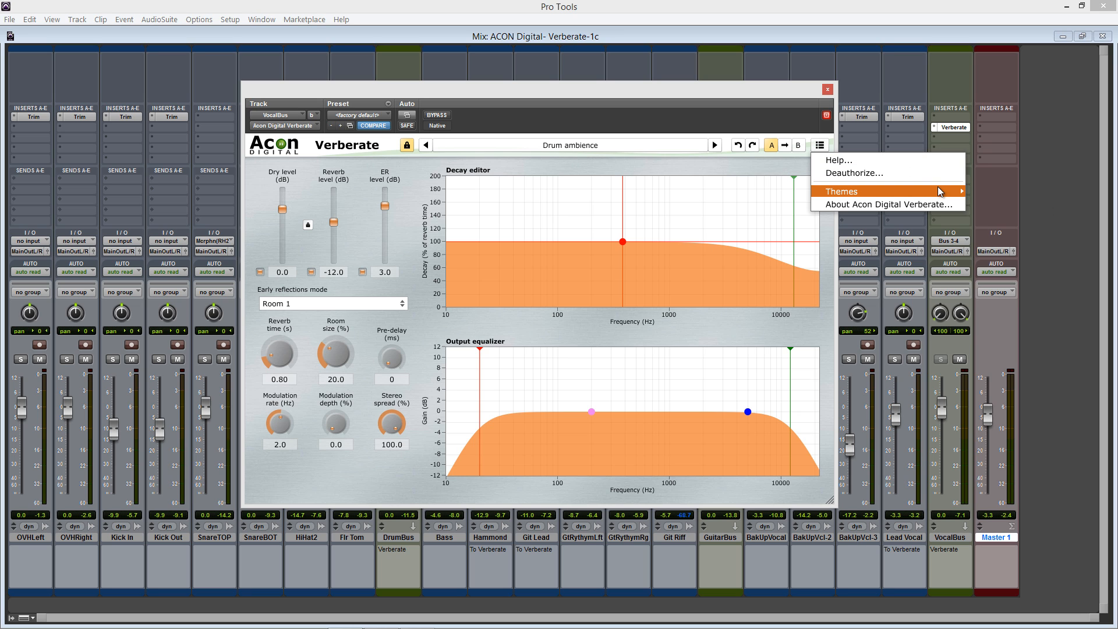
mouse_move(940, 192)
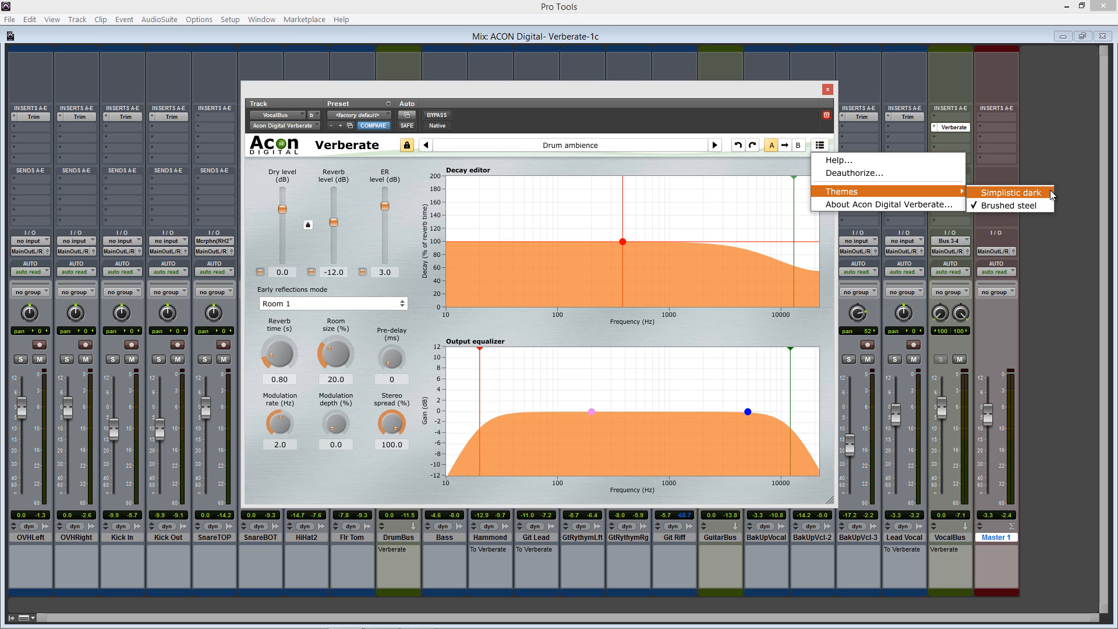
click(1011, 193)
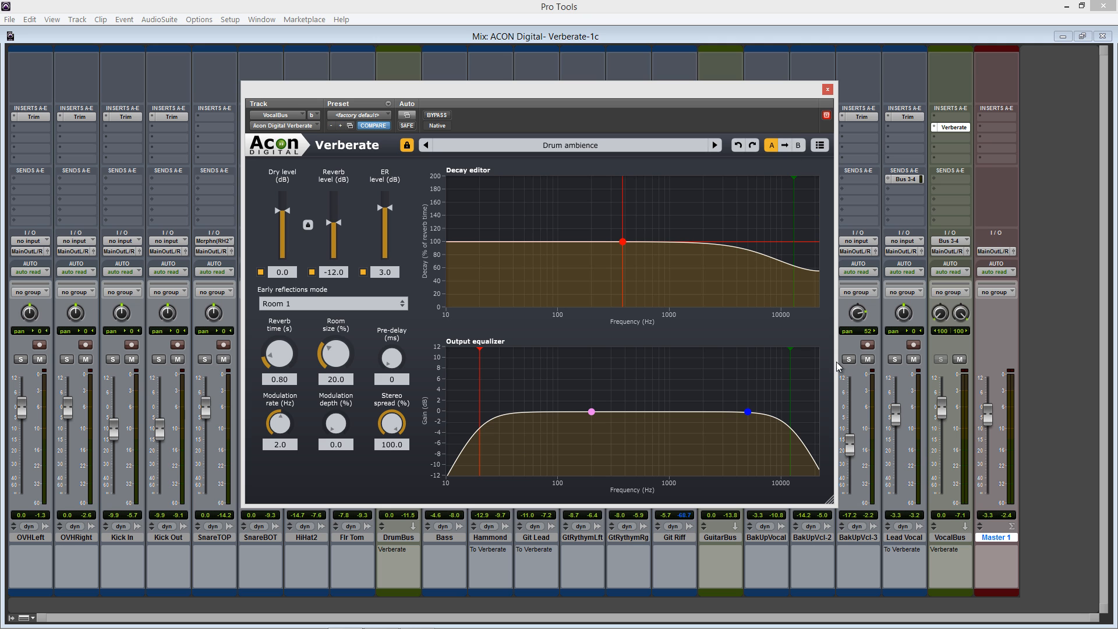
mouse_move(828, 498)
mouse_down()
mouse_move(687, 382)
mouse_move(1028, 590)
mouse_move(883, 474)
mouse_move(769, 469)
mouse_move(828, 502)
mouse_up()
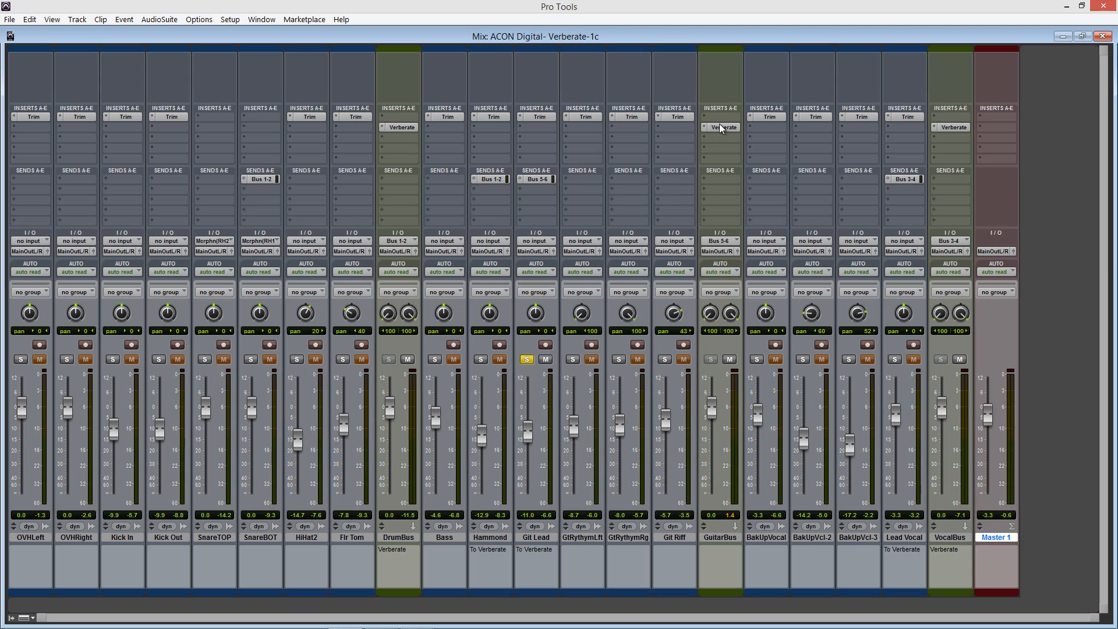
Open the Verberate insert on the GuitarBus track and compare its sound with and without bypass
click(722, 127)
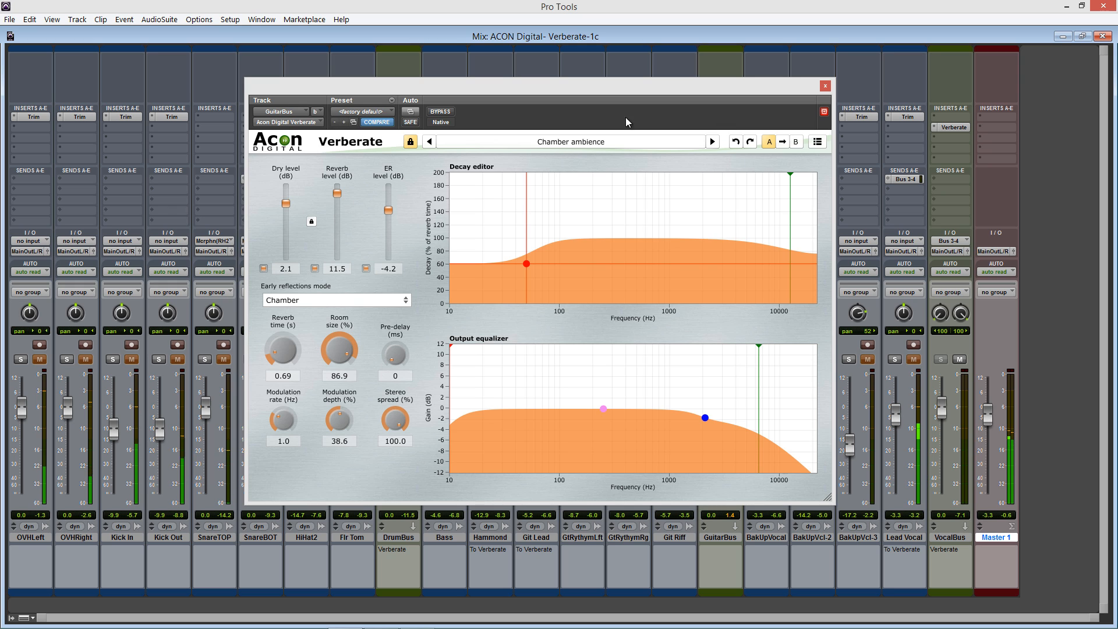
click(447, 113)
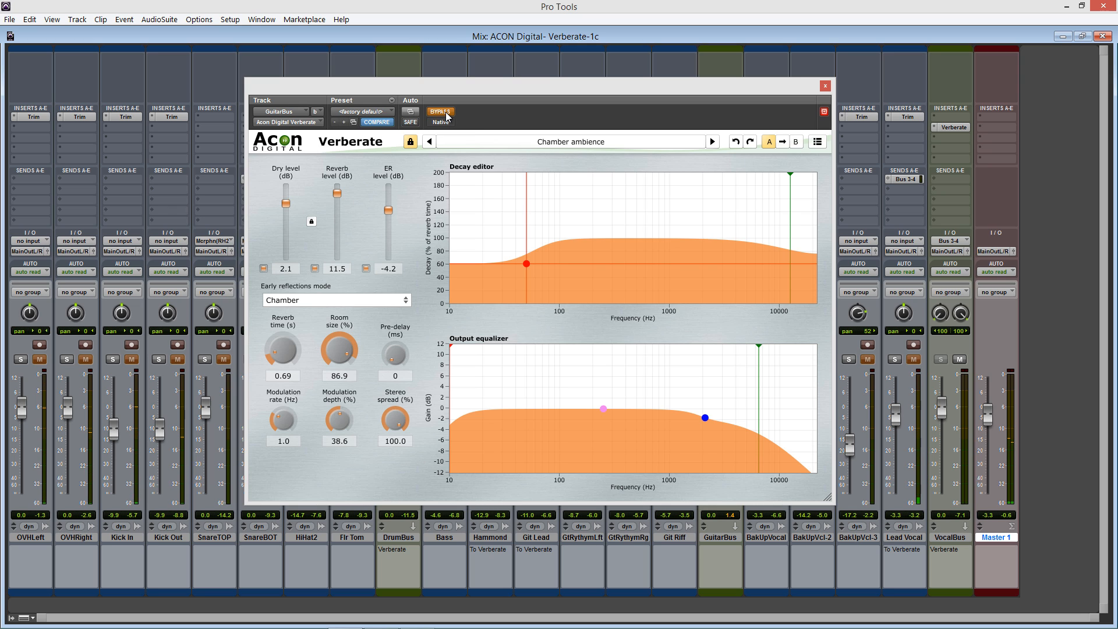
click(447, 113)
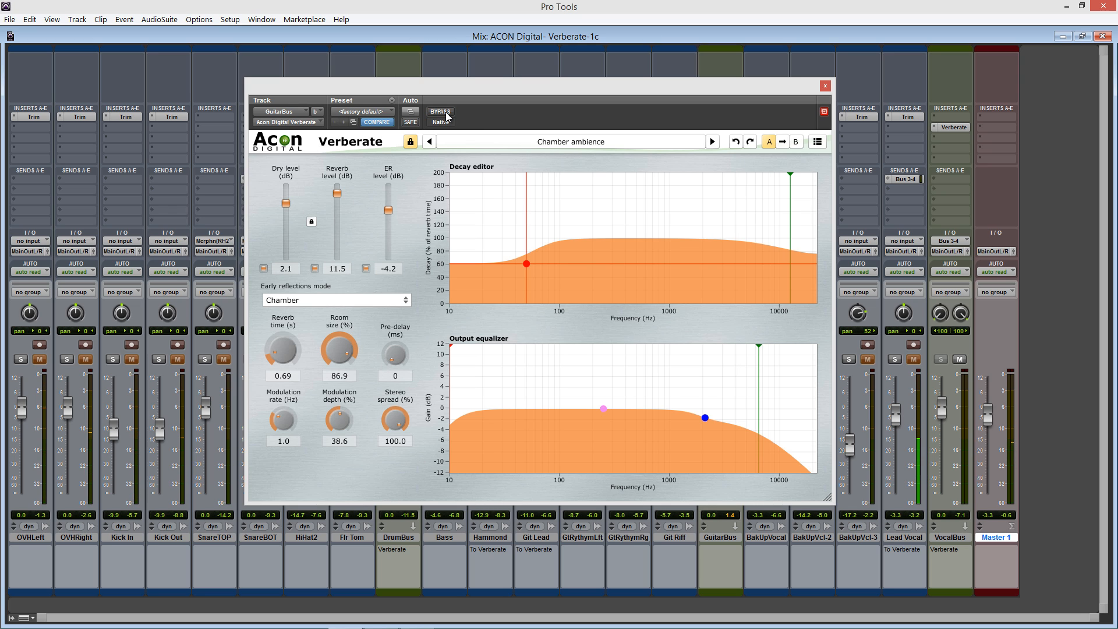
Advance the GuitarBus reverb through Dark percussion slapback to the Digital air preset and dismiss the plug-in's options list
click(713, 142)
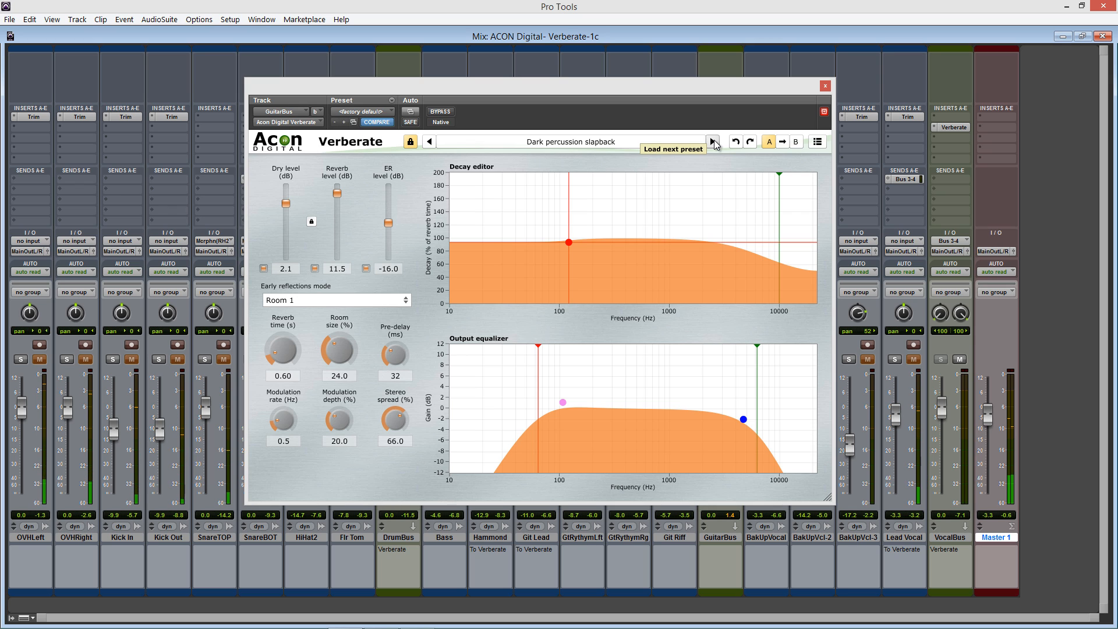
click(712, 141)
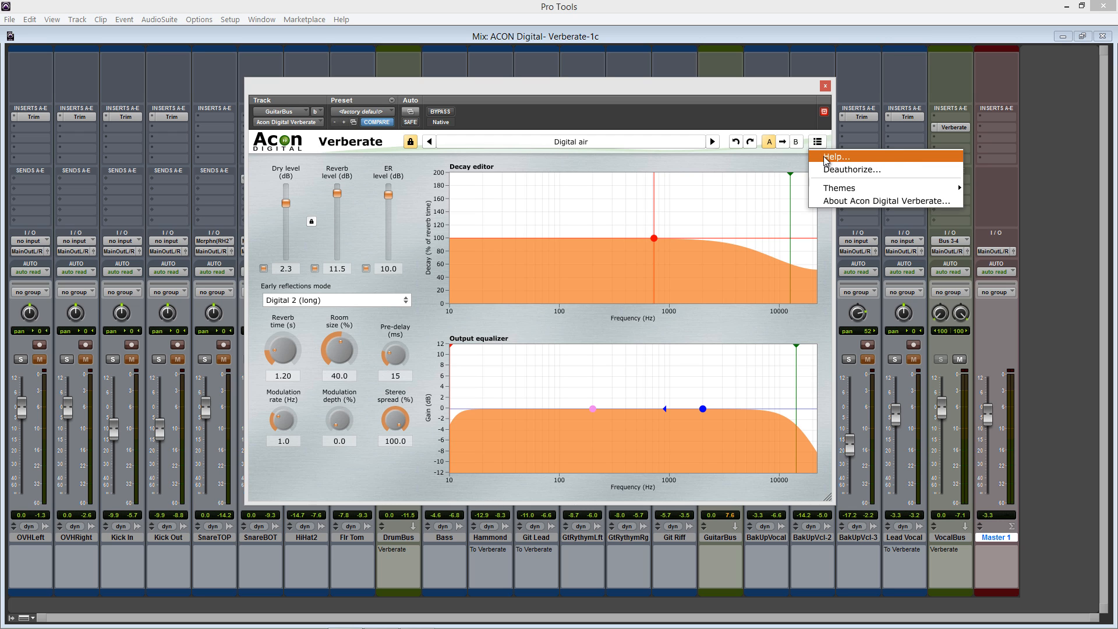
click(701, 122)
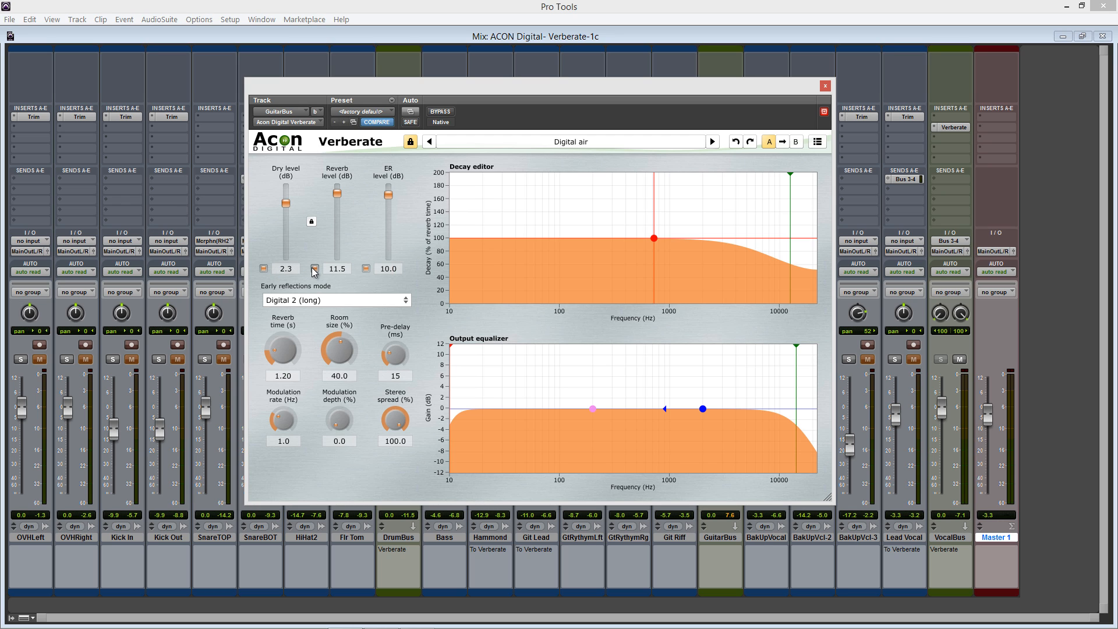
Toggle the early reflections off and on, and try the red decay point at about 20% near 7 kHz before undoing that move
click(366, 269)
click(368, 268)
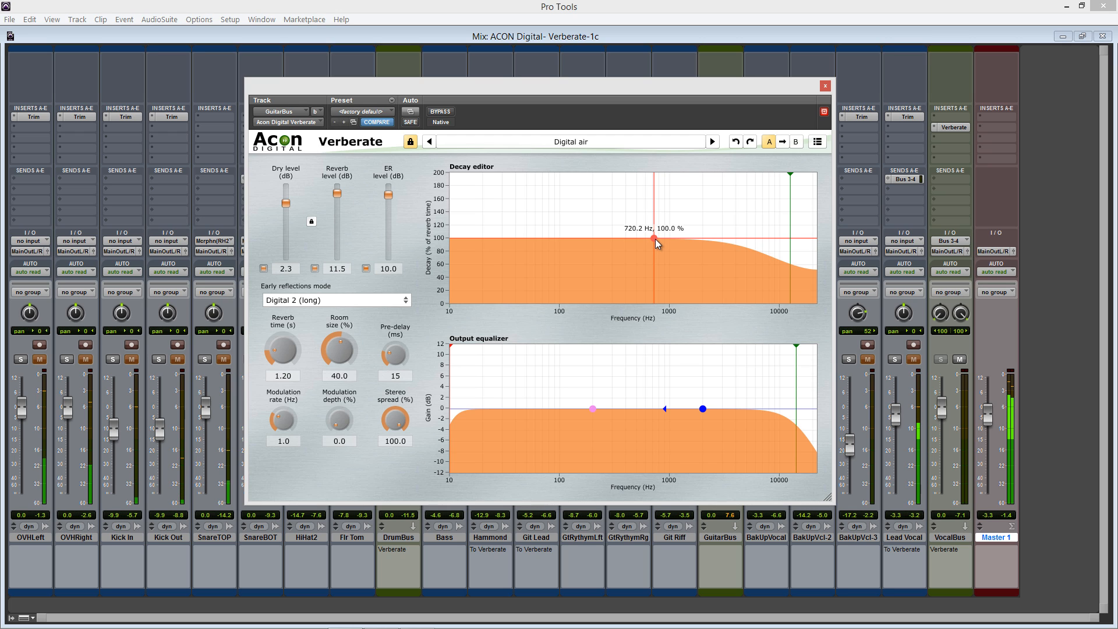
drag(655, 239, 762, 291)
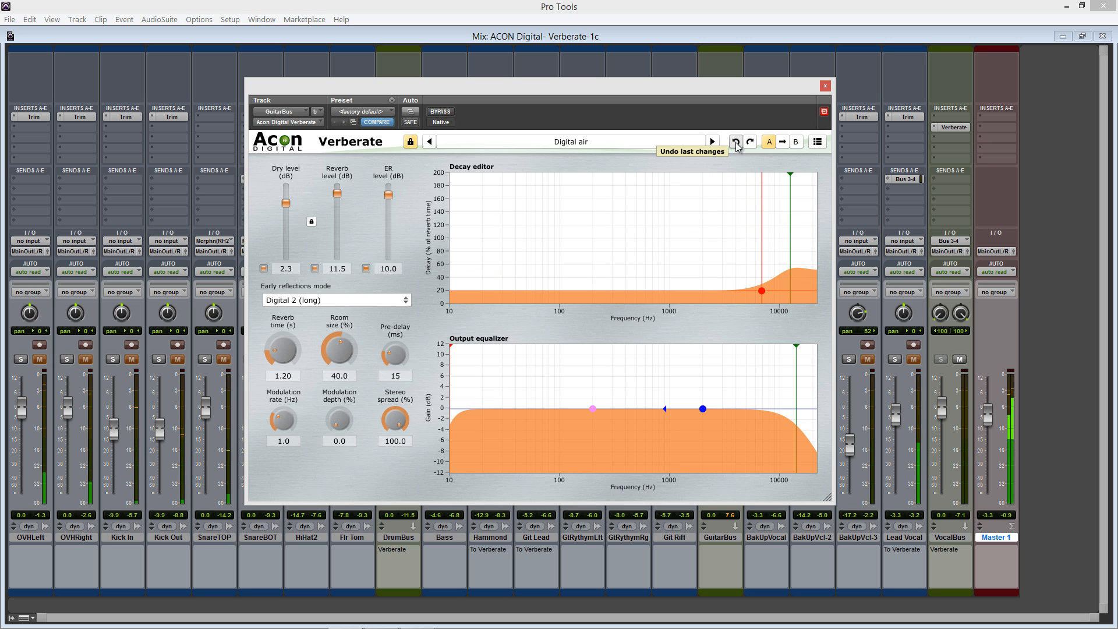
click(736, 142)
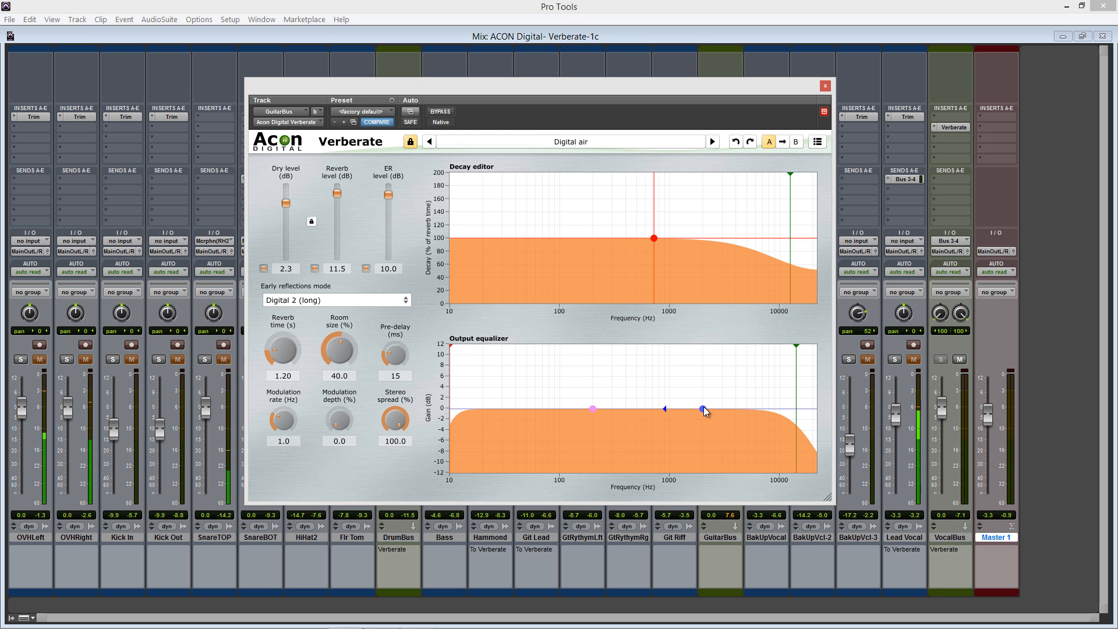
Shift the blue point of the output equalizer up in frequency to about 2.8 kHz, keeping its gain near 0 dB
mouse_move(704, 408)
mouse_down()
mouse_move(691, 456)
mouse_move(722, 459)
mouse_move(620, 469)
mouse_move(654, 469)
mouse_move(708, 443)
mouse_move(755, 395)
mouse_move(717, 395)
mouse_move(740, 393)
mouse_move(683, 416)
mouse_move(677, 449)
mouse_move(721, 408)
mouse_up()
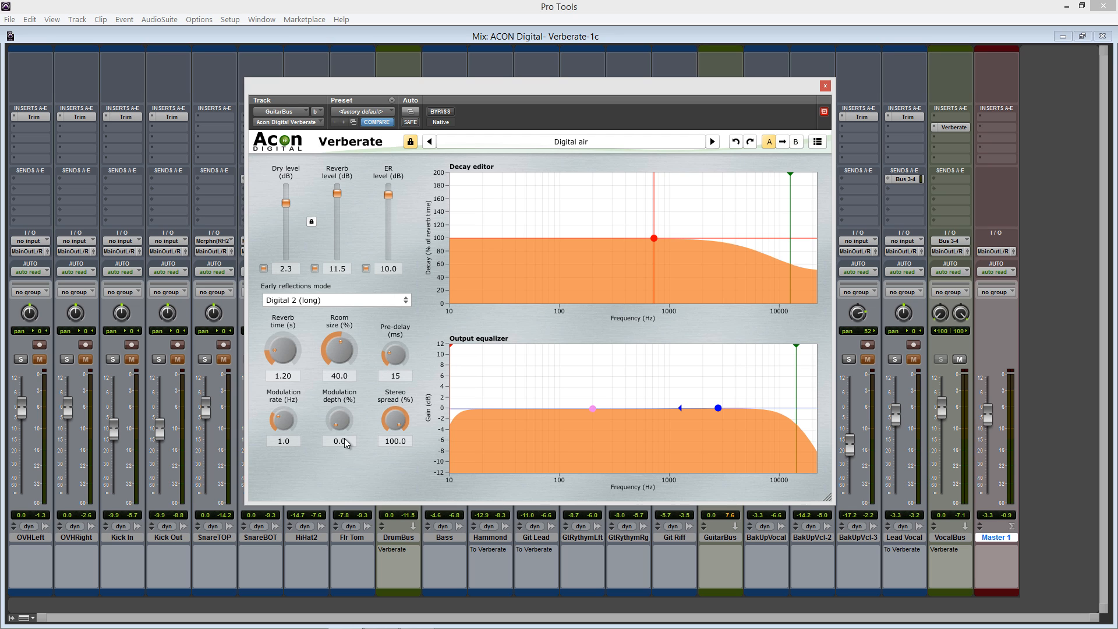
Try out the modulation depth and stereo spread controls of the GuitarBus reverb
drag(345, 414, 341, 455)
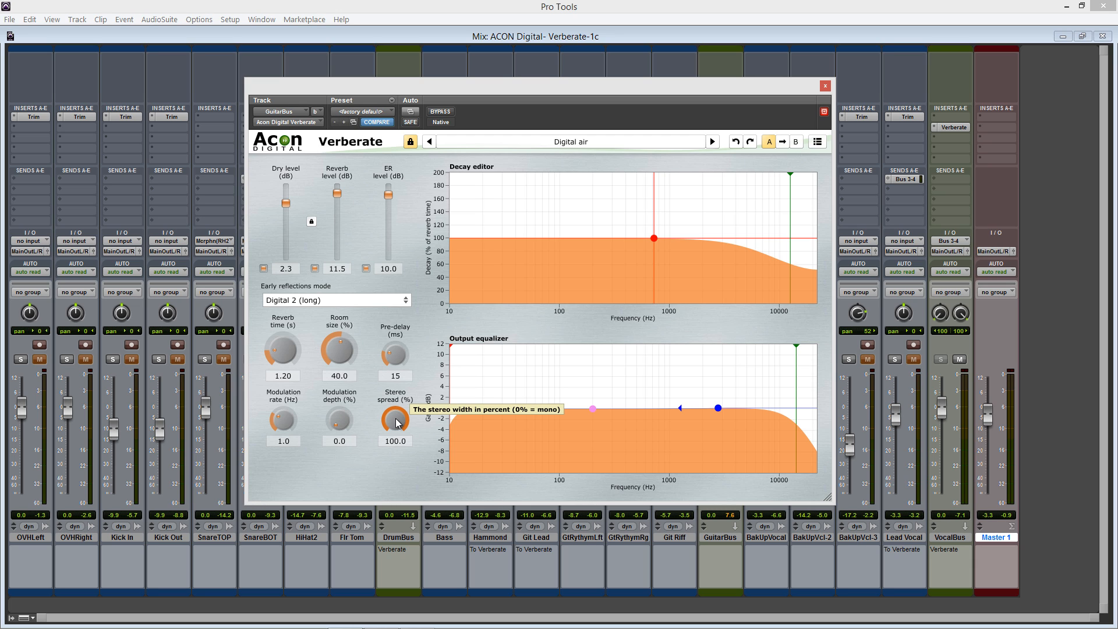
drag(398, 424, 377, 411)
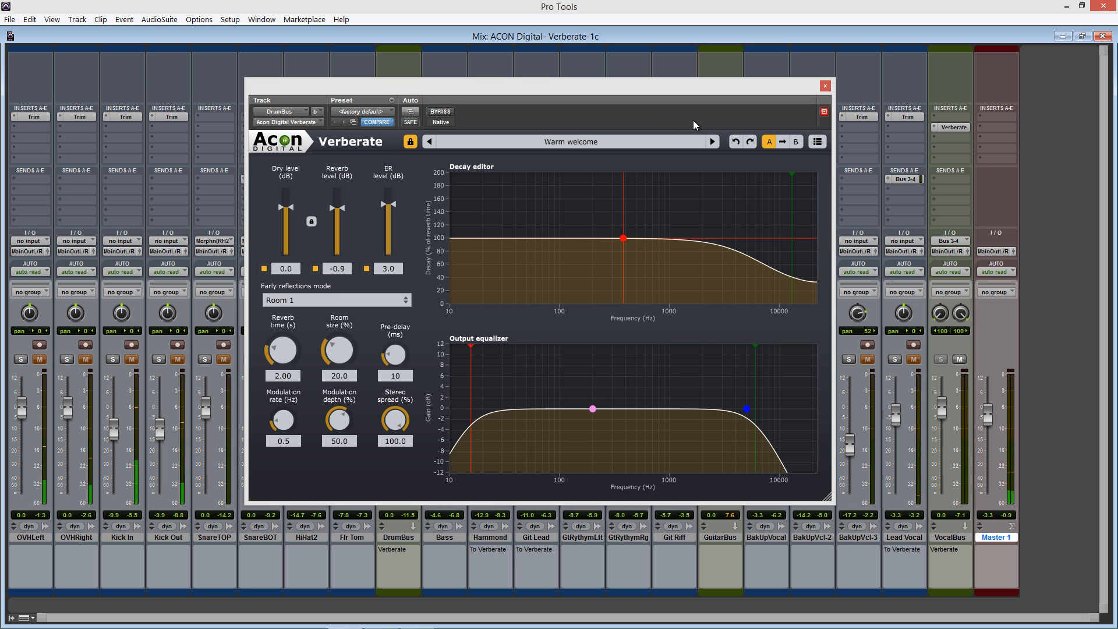
Load the Chamber ambience preset in the DrumBus reverb
click(714, 142)
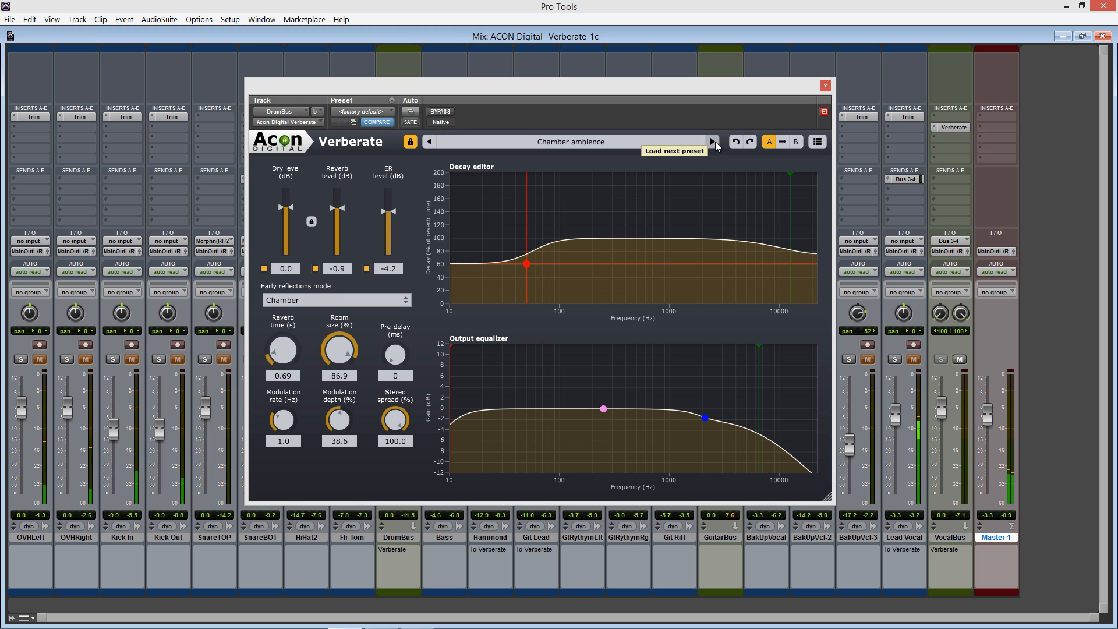
Audition the ambience presets following Chamber ambience in the DrumBus reverb, through Digital air and Drum ambience to Jazz chamber ambience
click(714, 142)
click(714, 142)
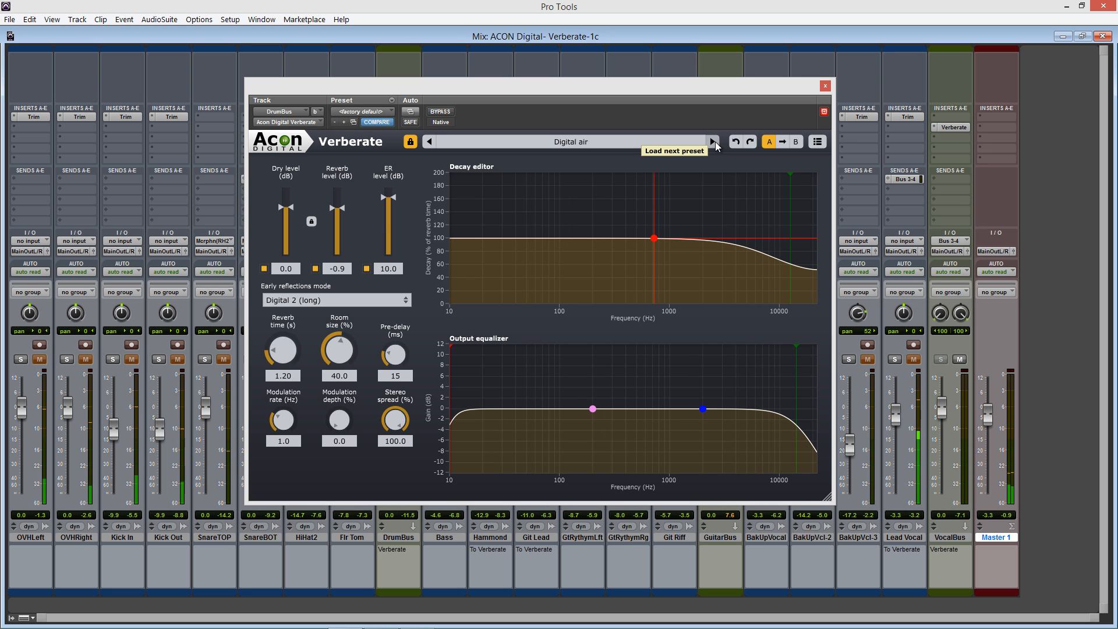
click(714, 142)
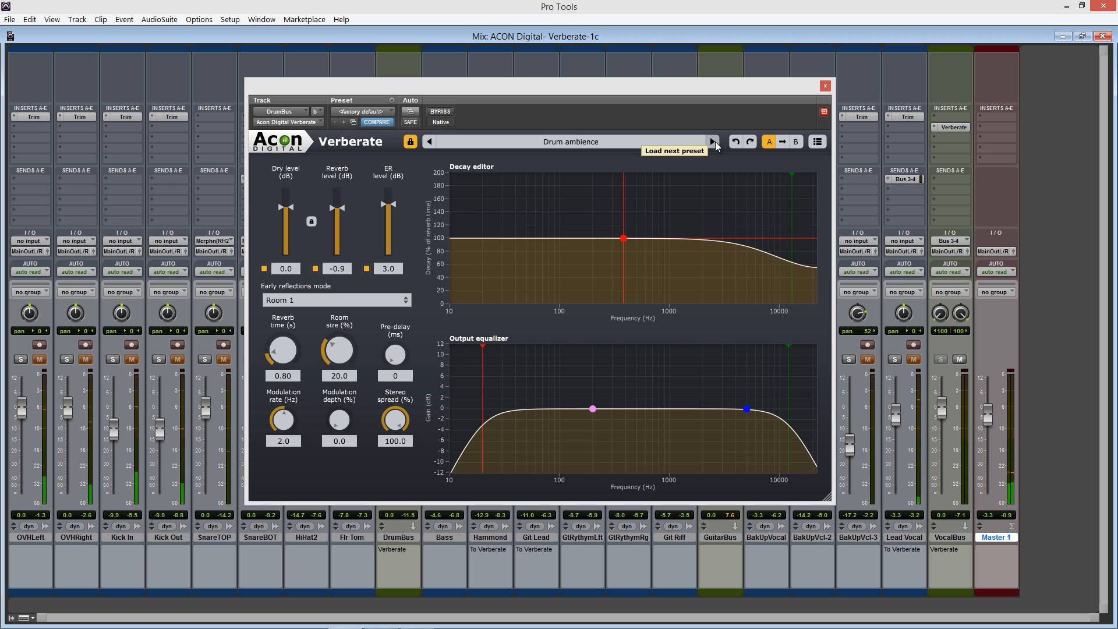
click(714, 142)
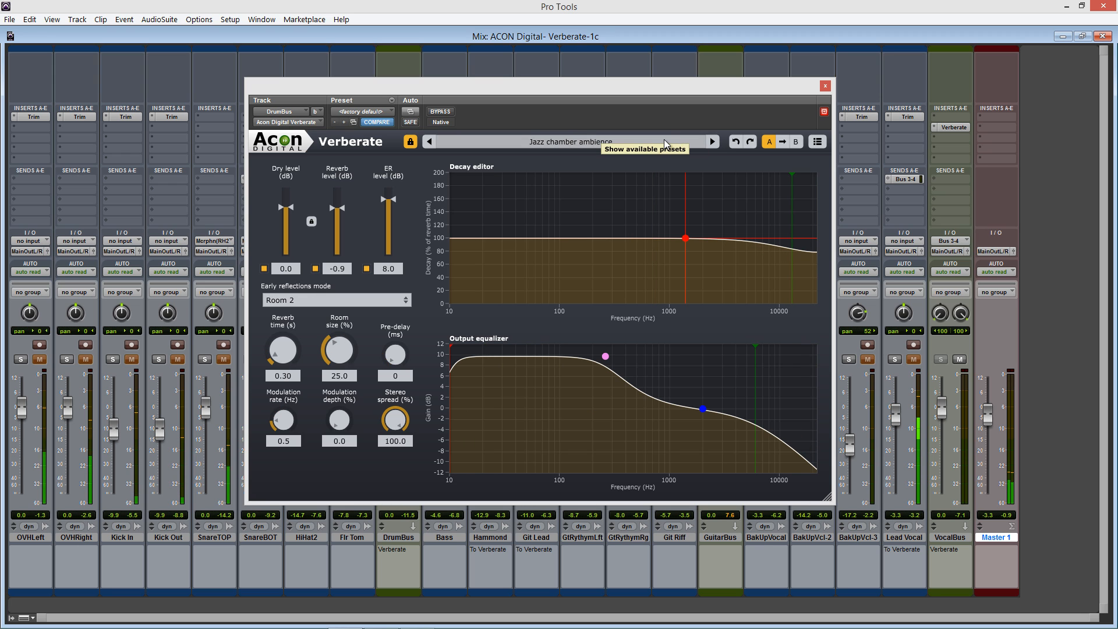
Load the Bright guitar hall preset from the instrumental factory presets in the DrumBus reverb
click(637, 143)
mouse_move(542, 228)
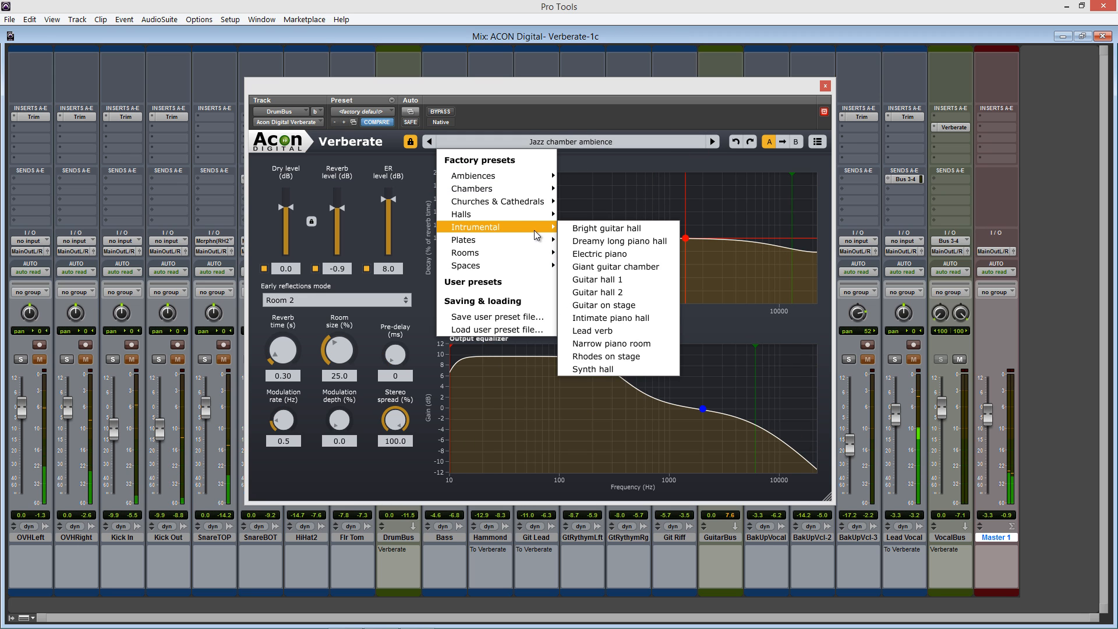
click(575, 228)
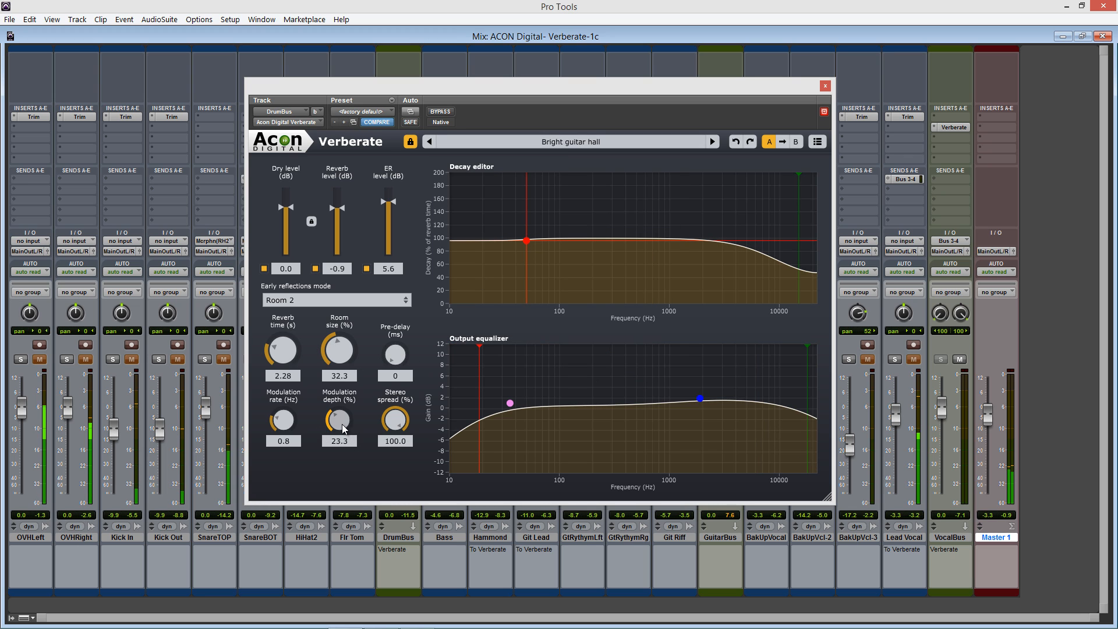
Adjust the modulation depth of the DrumBus reverb and set its early reflections mode to Chamber
drag(342, 424, 341, 360)
click(342, 299)
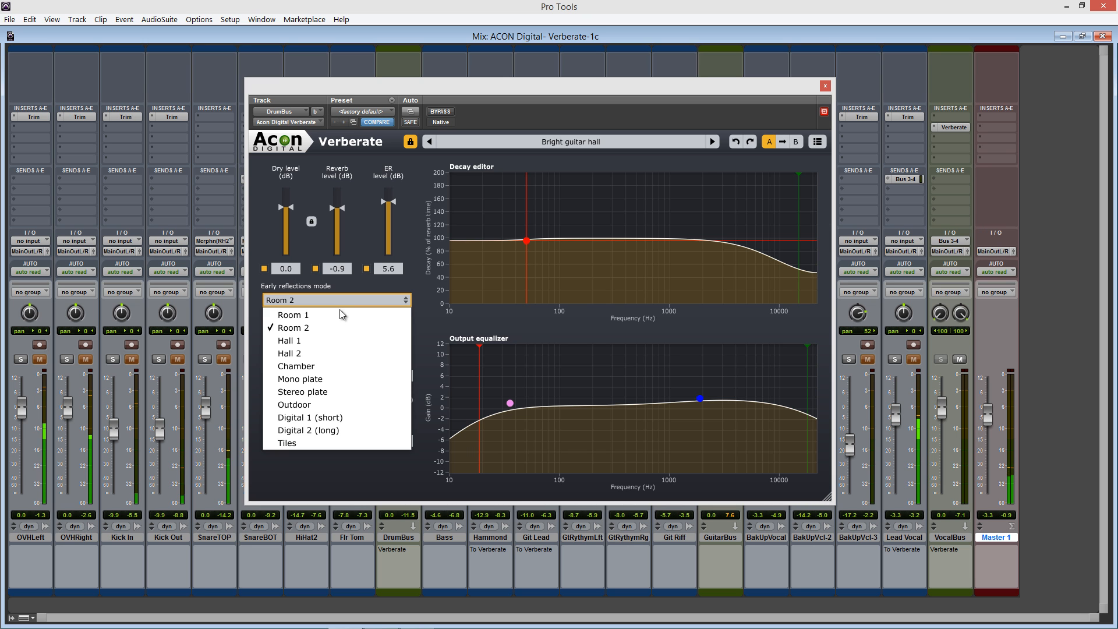
click(331, 365)
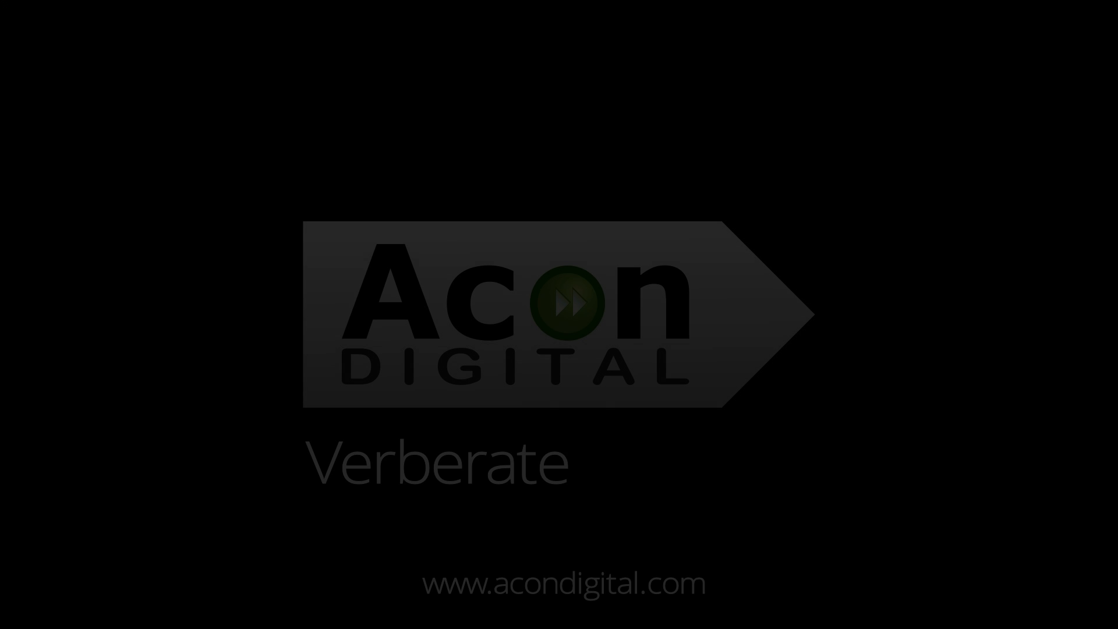